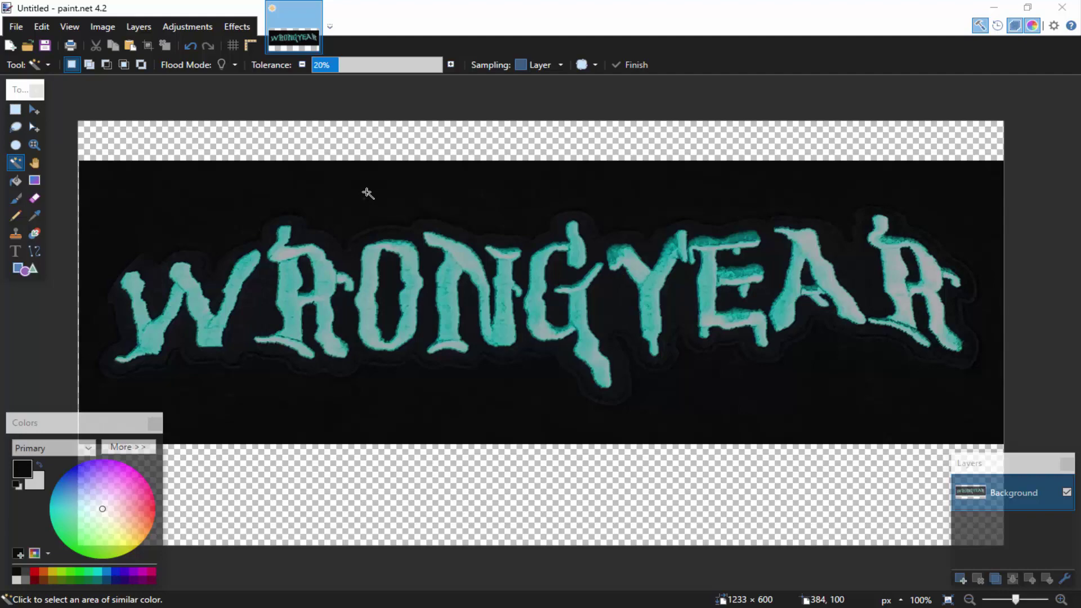
Use the Magic Wand to delete the dark background and the dark holes inside R, O, A and the final R
click(367, 193)
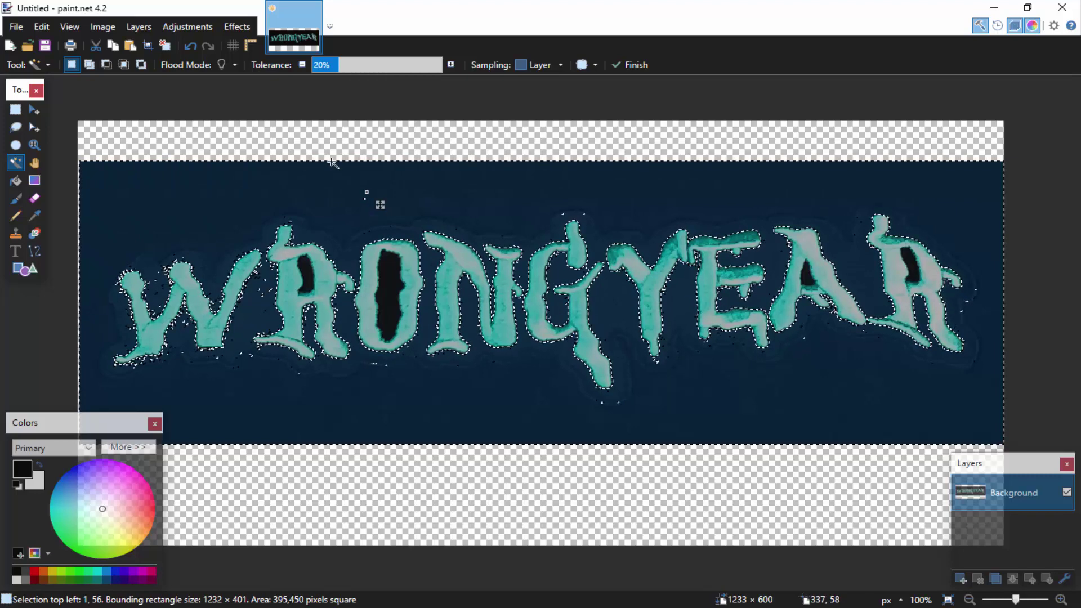
key(Delete)
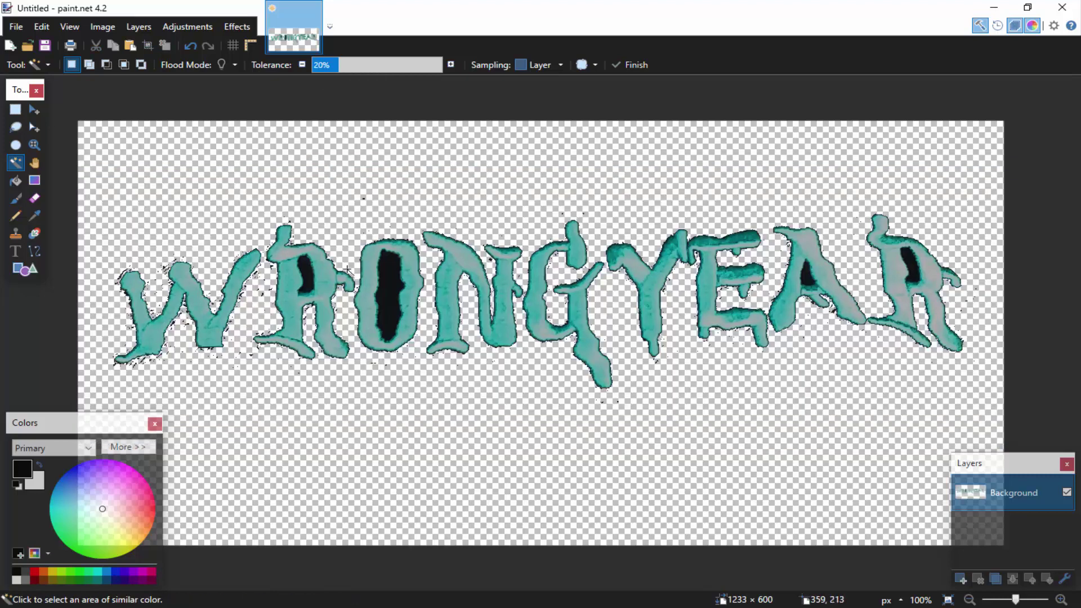
click(307, 276)
key(Delete)
click(388, 254)
key(Delete)
click(804, 277)
key(Delete)
click(911, 275)
key(Delete)
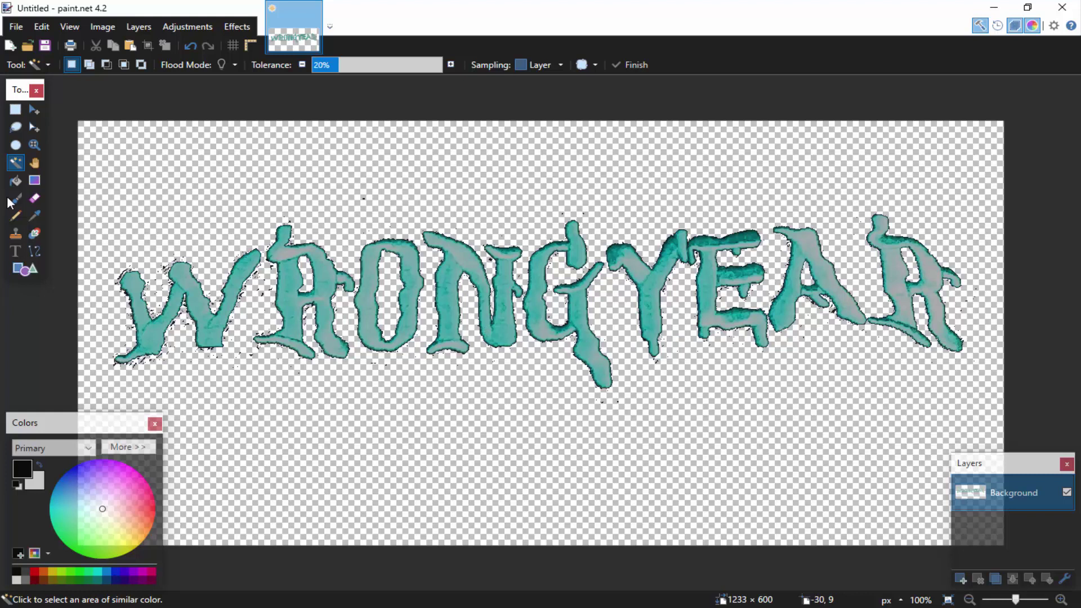
click(187, 26)
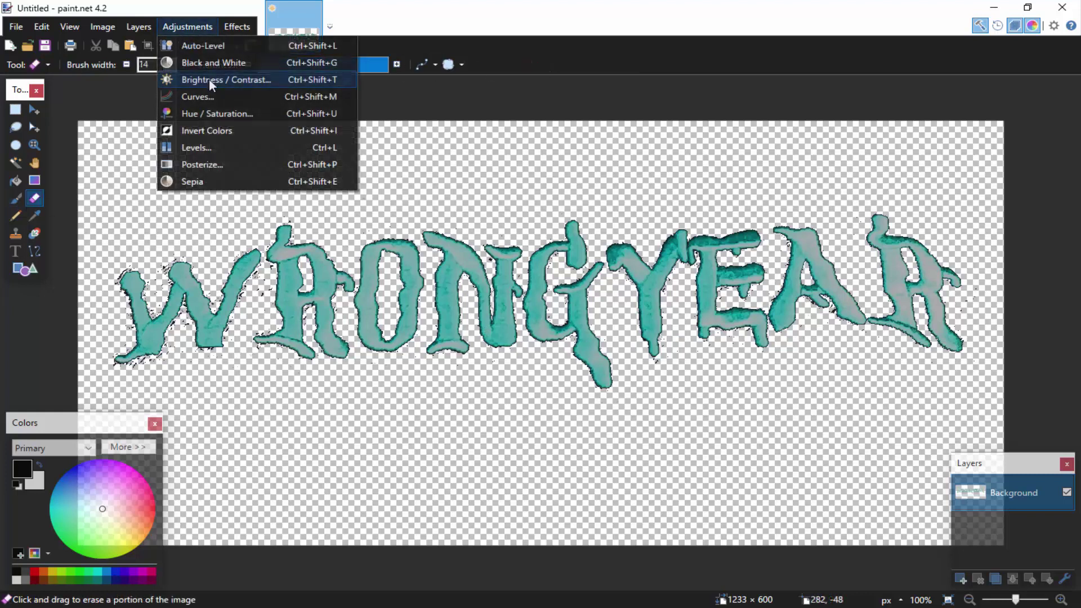
Apply Hue / Saturation with Hue about -38 and higher saturation to turn the teal letters green
click(462, 175)
key(ctrl+shift+u)
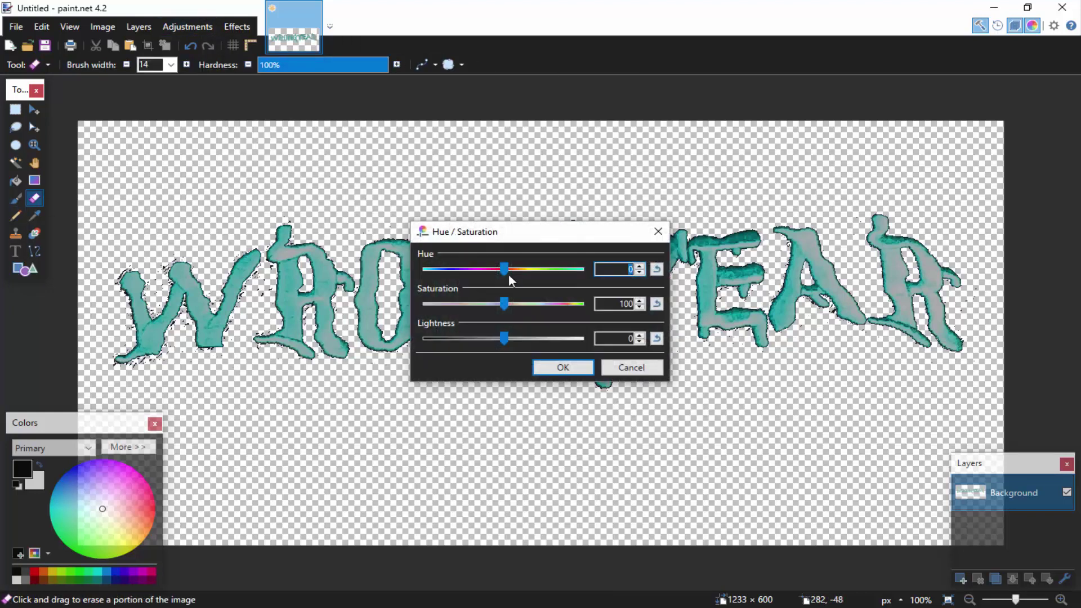
mouse_move(504, 302)
mouse_down()
mouse_move(544, 301)
mouse_move(507, 306)
mouse_up()
drag(504, 269, 513, 306)
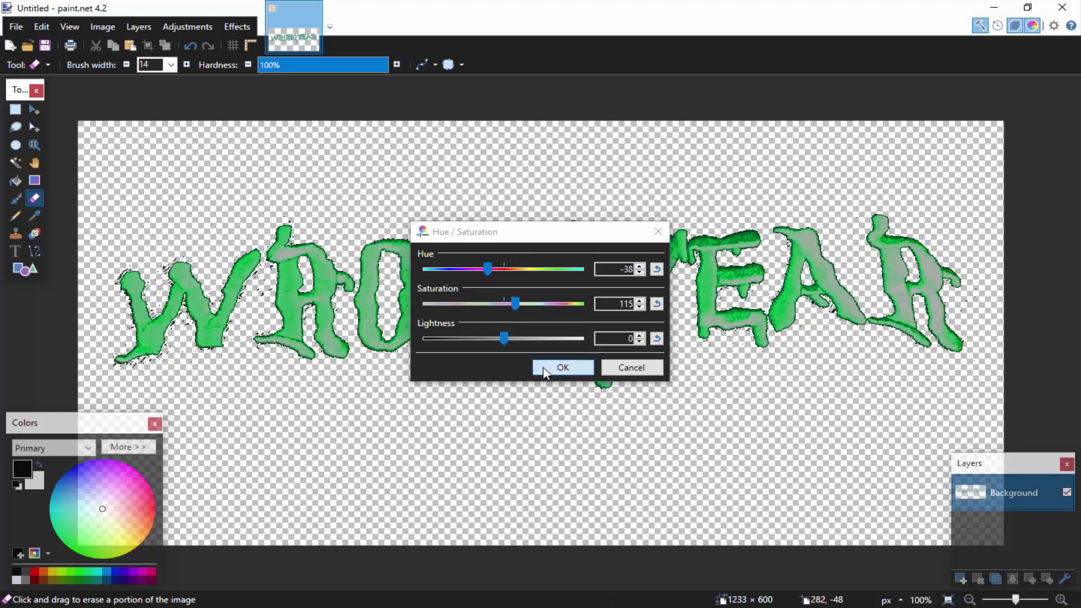
click(563, 367)
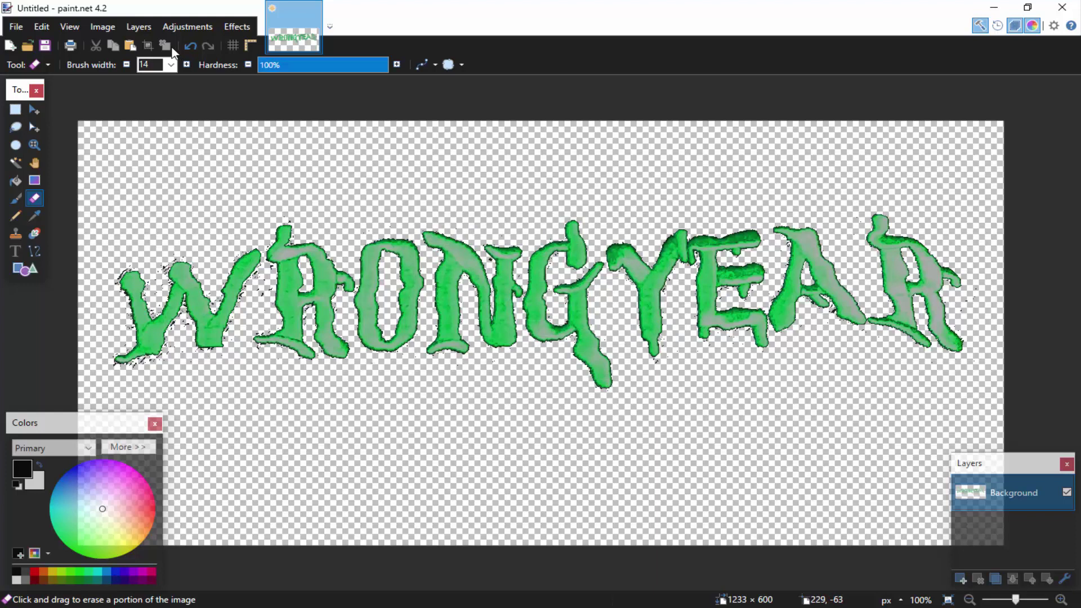
Reapply Hue / Saturation at Saturation 114 and Lightness -13 for a vivid green
click(180, 25)
click(220, 112)
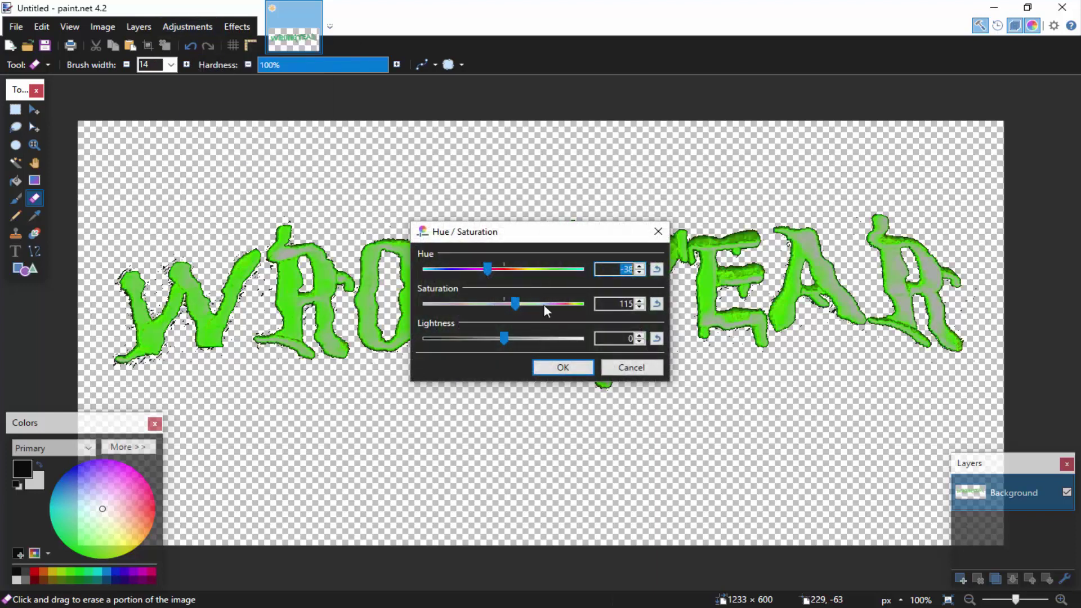
mouse_move(513, 305)
mouse_down()
mouse_move(523, 306)
mouse_move(493, 337)
mouse_move(514, 304)
mouse_up()
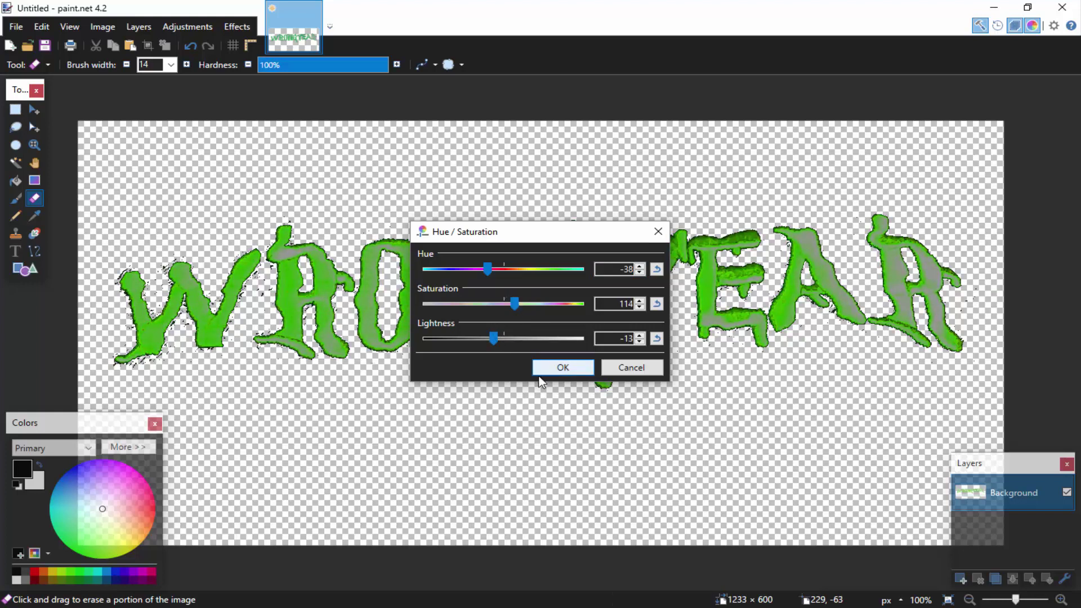
click(561, 369)
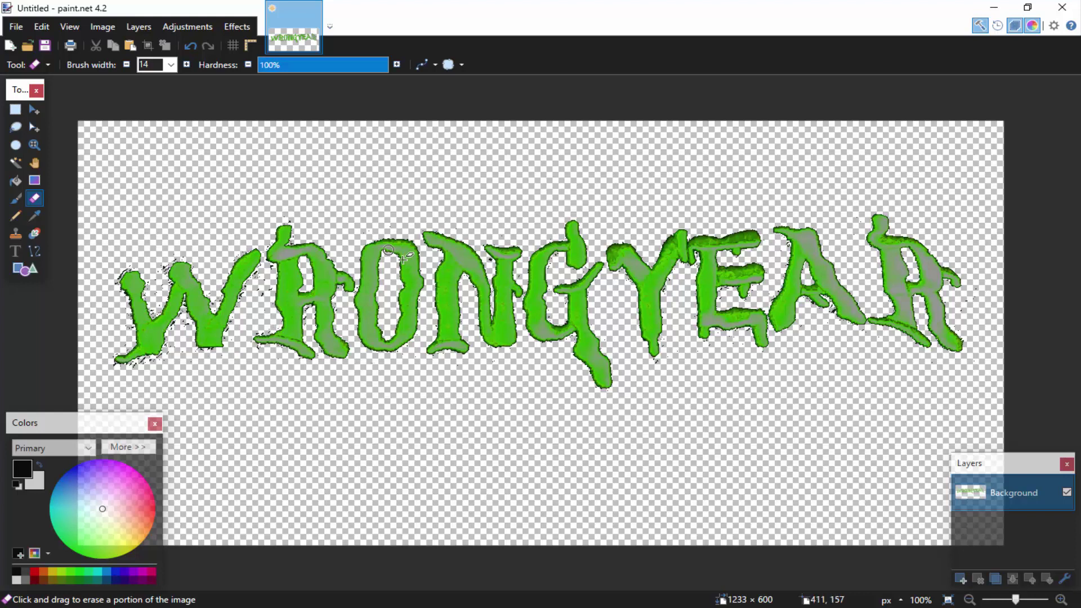
Save the green lettering as WongYear.png in New folder (16), accepting the PNG settings
key(ctrl+shift+v)
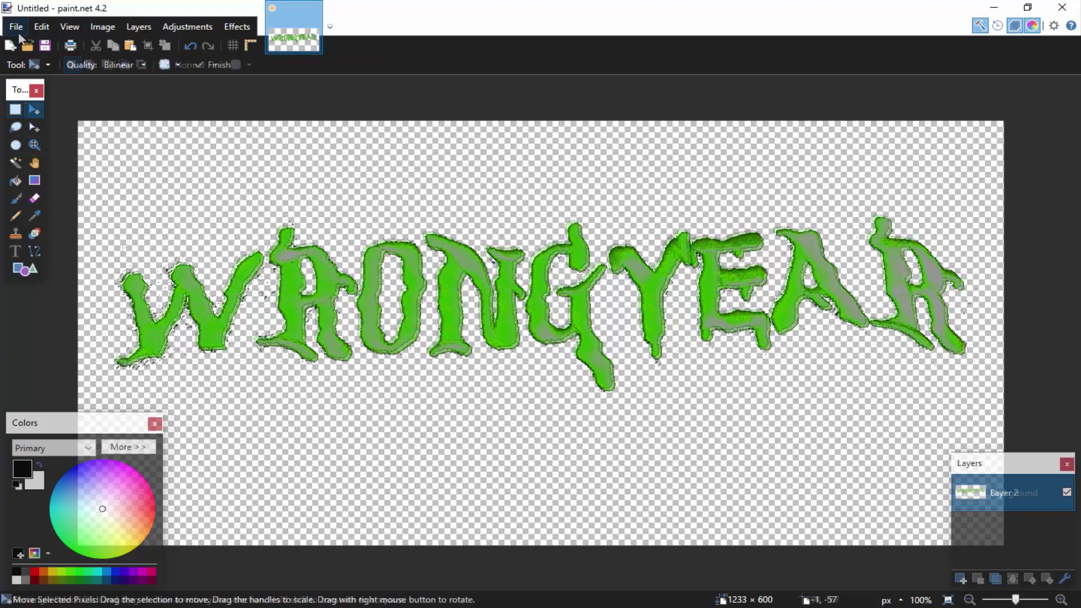
click(17, 27)
click(17, 27)
click(17, 27)
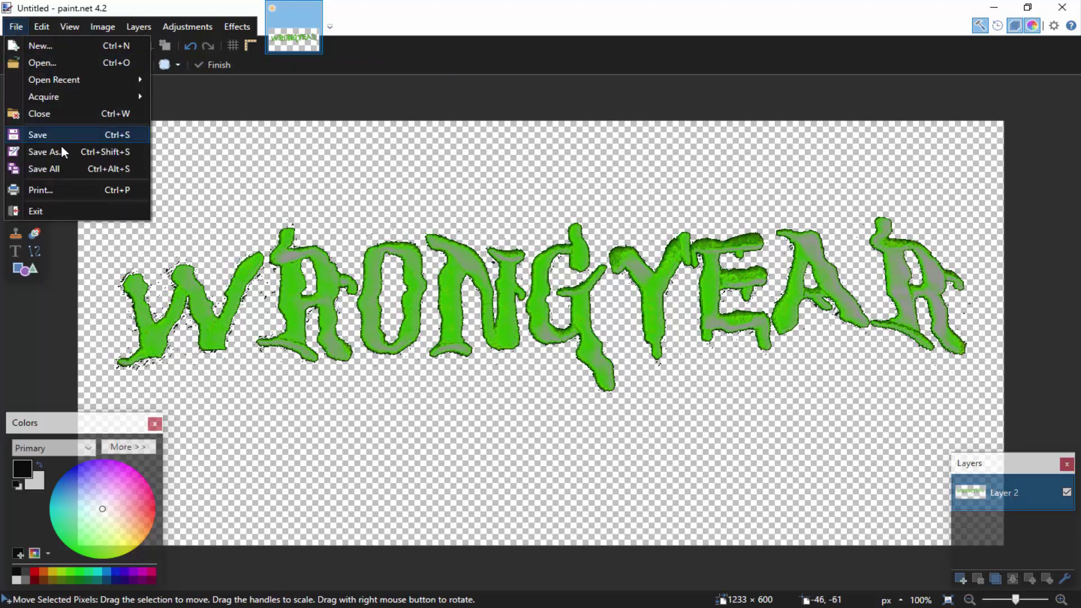
click(115, 153)
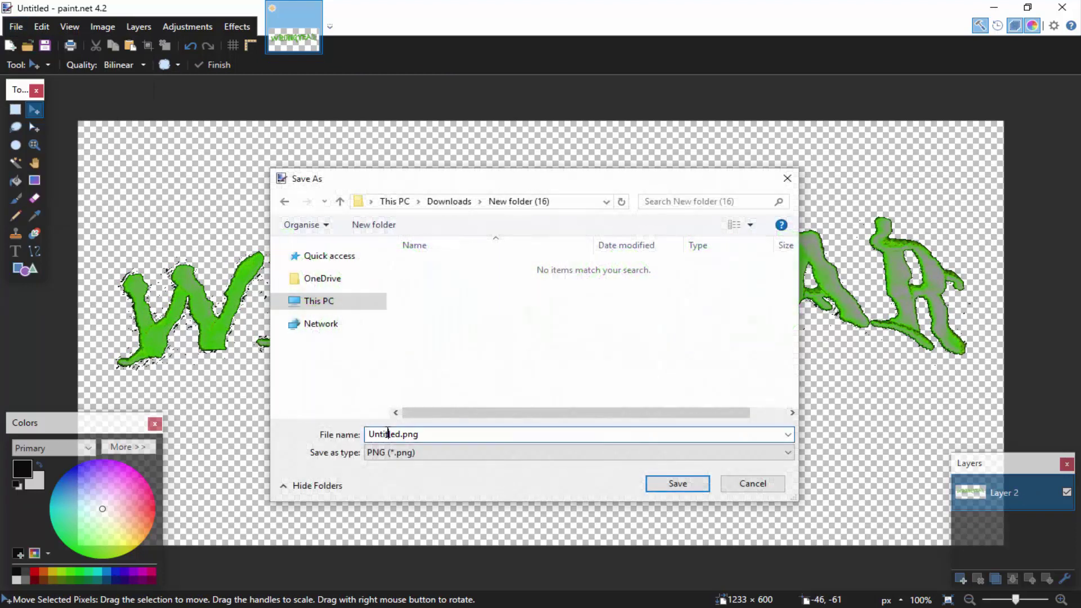
drag(369, 435, 398, 435)
click(685, 481)
click(661, 427)
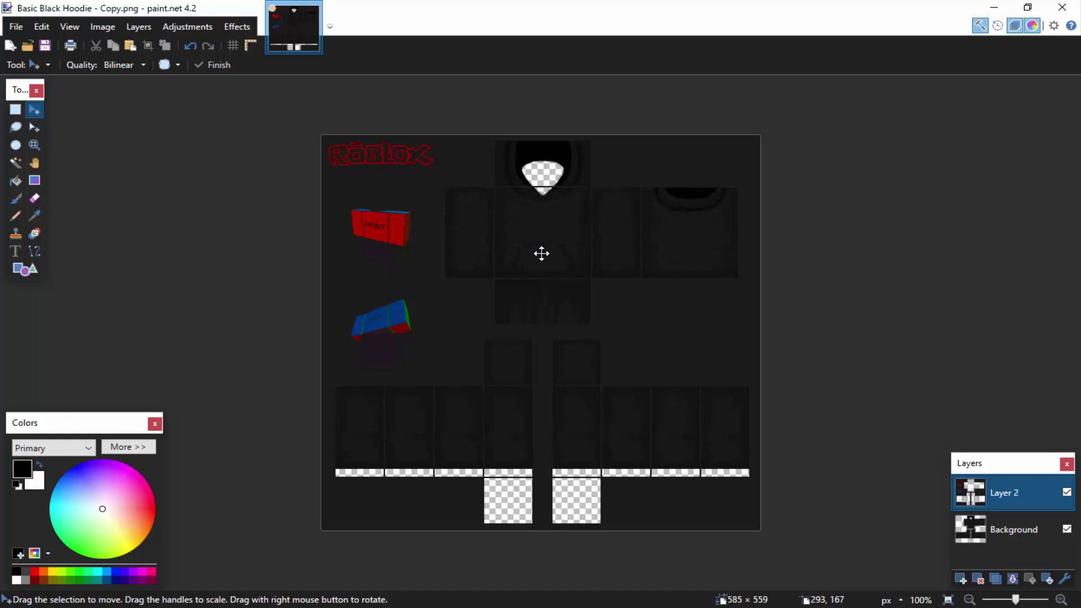
Copy the WongYear.png file from its Explorer folder
key(alt+Tab)
click(464, 281)
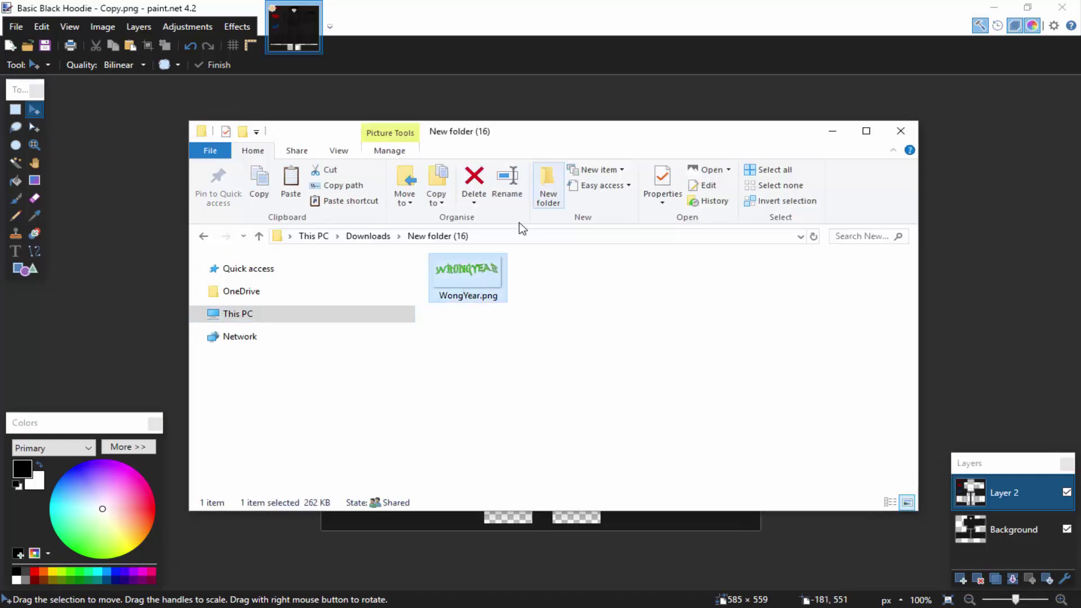
right_click(463, 270)
right_click(483, 290)
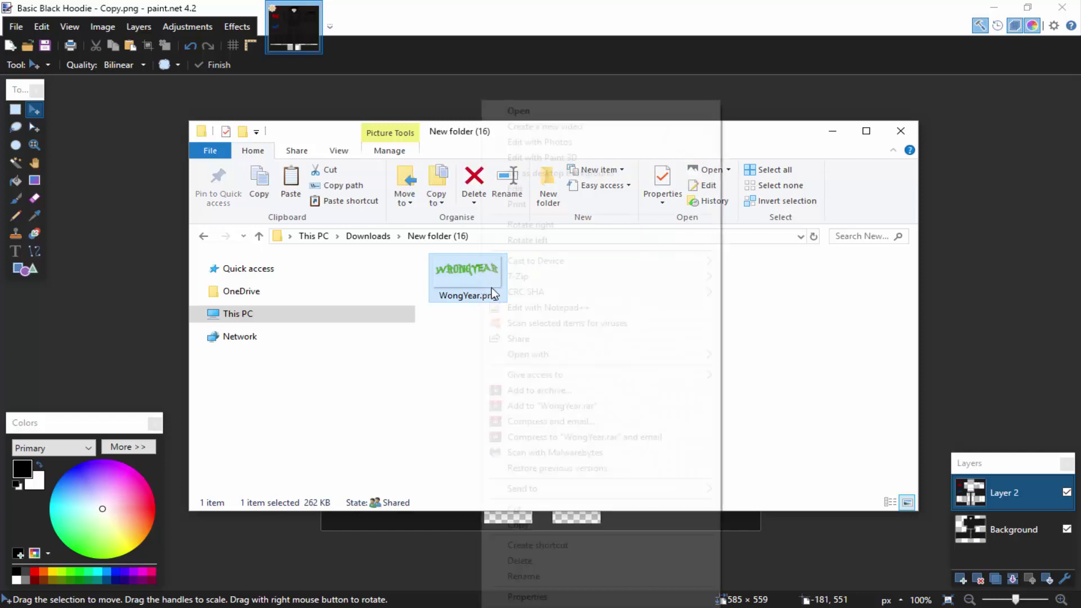
click(517, 525)
click(832, 131)
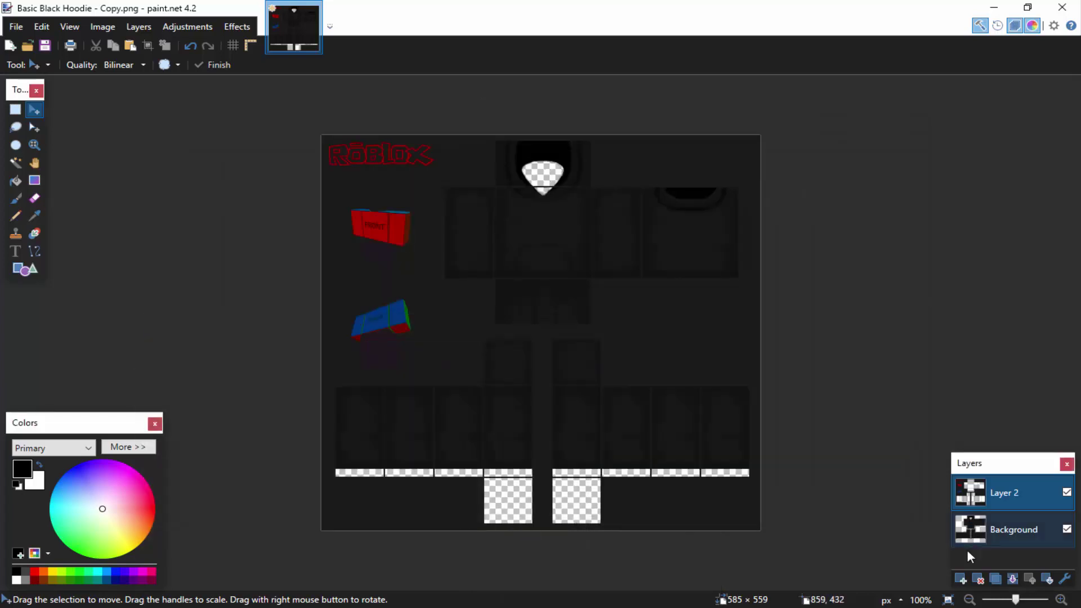
Paste the logo onto a new hoodie layer, keeping canvas size, and shrink it onto the chest
click(961, 579)
key(ctrl+v)
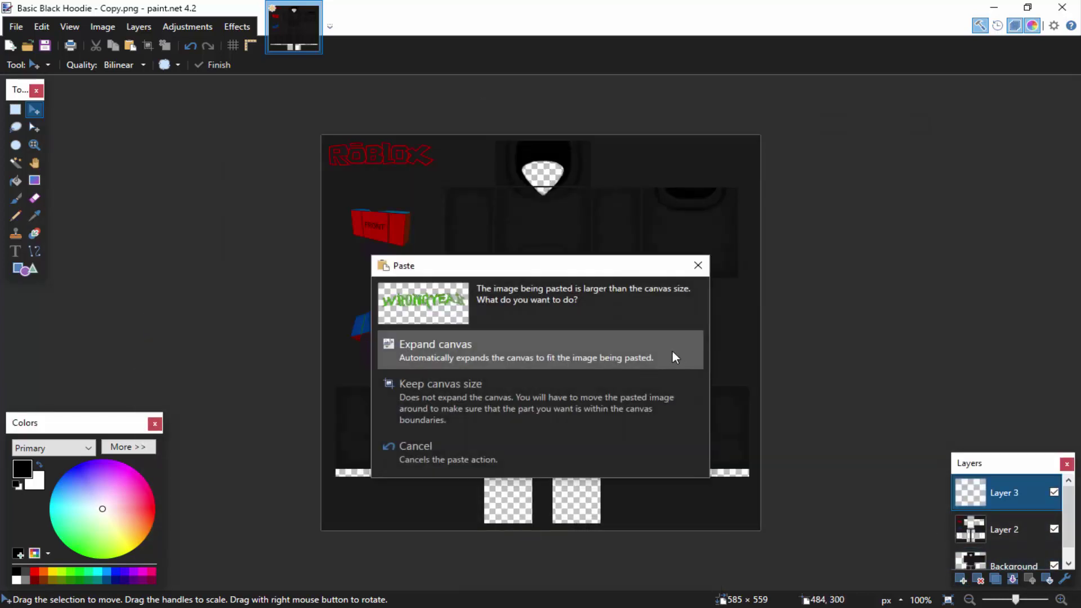
click(547, 400)
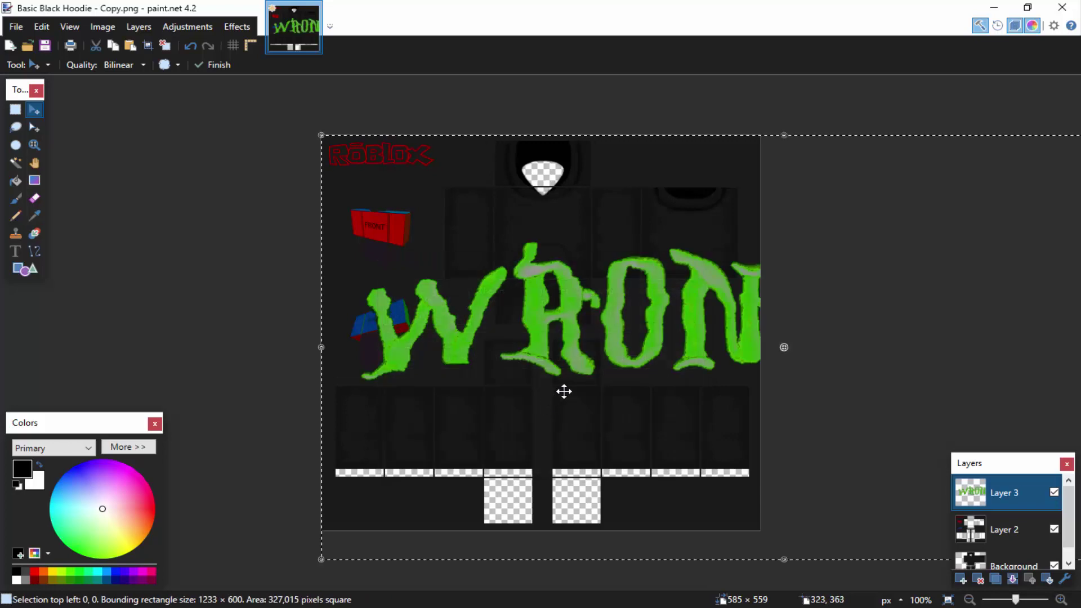
drag(325, 147, 349, 212)
drag(309, 176, 528, 220)
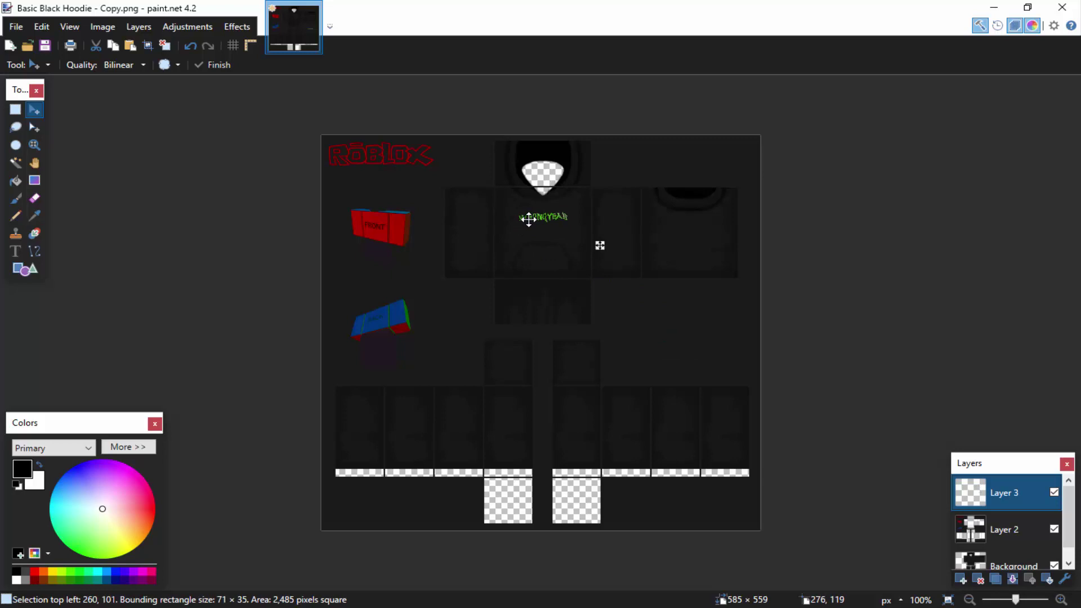
Zoom in and scale the chest logo down to 69×33
click(1062, 599)
click(1062, 600)
click(1062, 600)
click(1062, 600)
scroll(683, 390, up, 5)
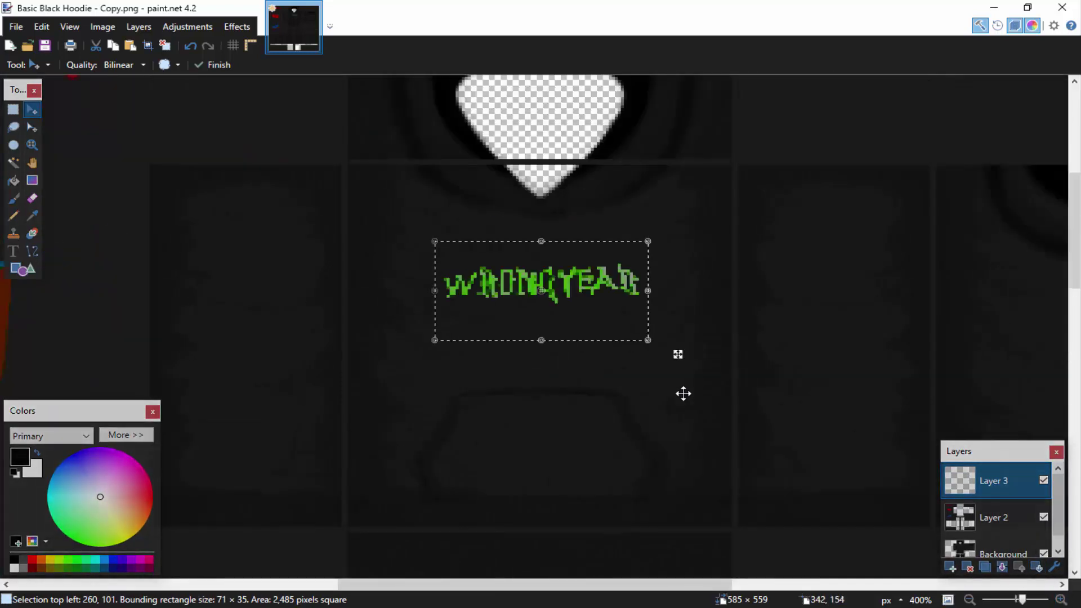
drag(643, 335, 614, 307)
Nudge the logo pixel by pixel to centre it below the neckline, then return to 100% zoom
key(Left)
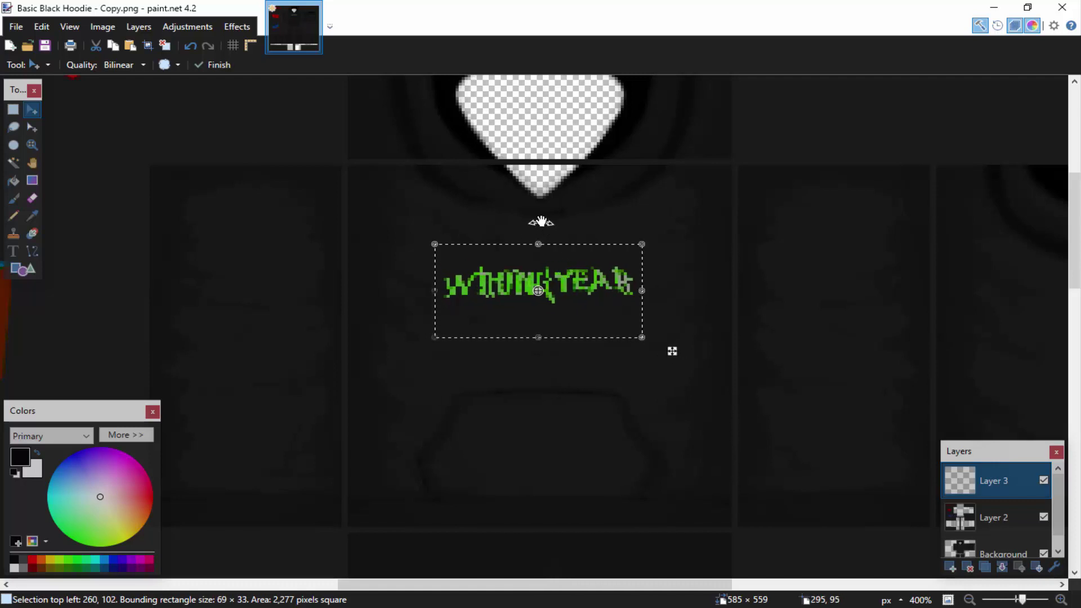
key(Right)
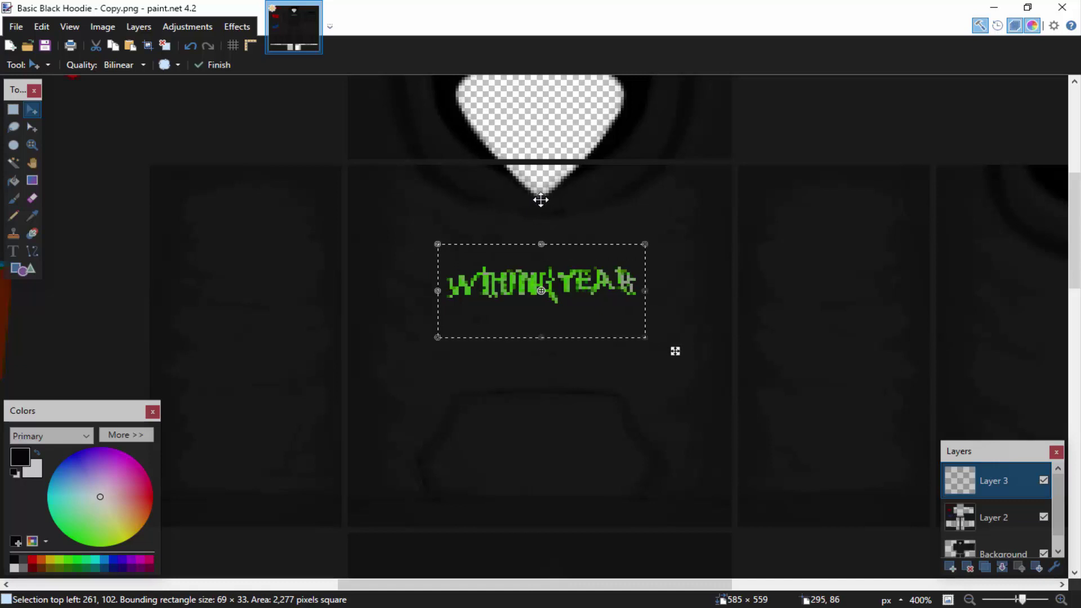
key(Left)
key(Right)
click(968, 600)
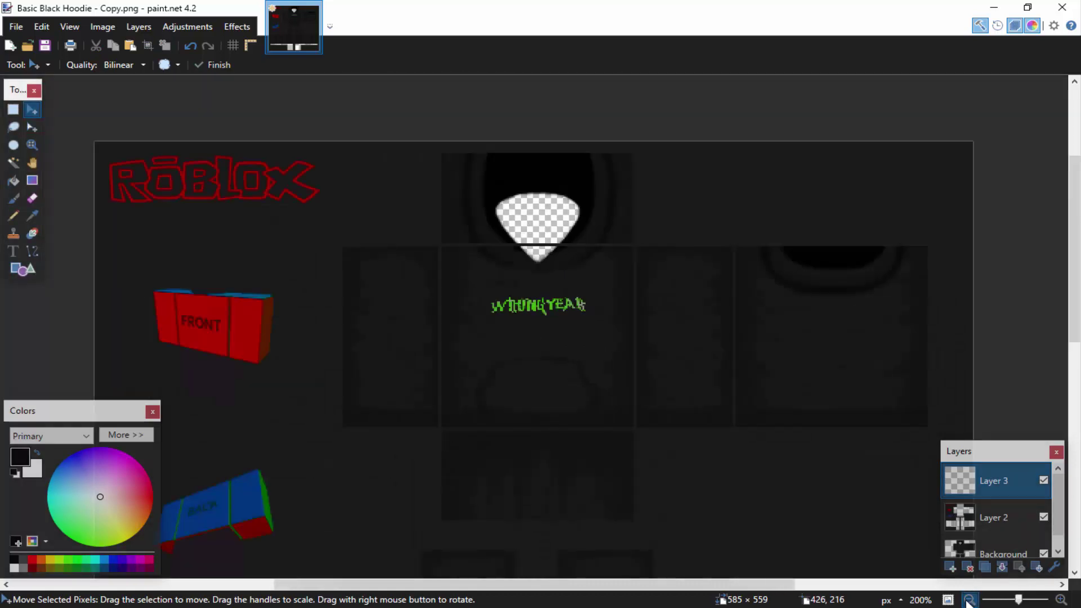
click(969, 600)
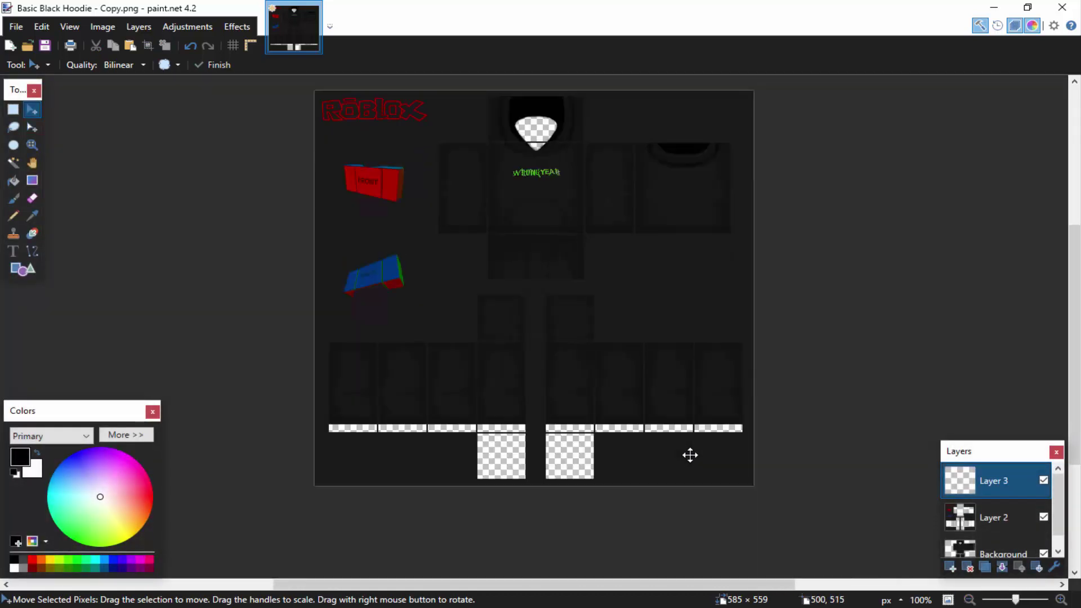
scroll(692, 454, down, 3)
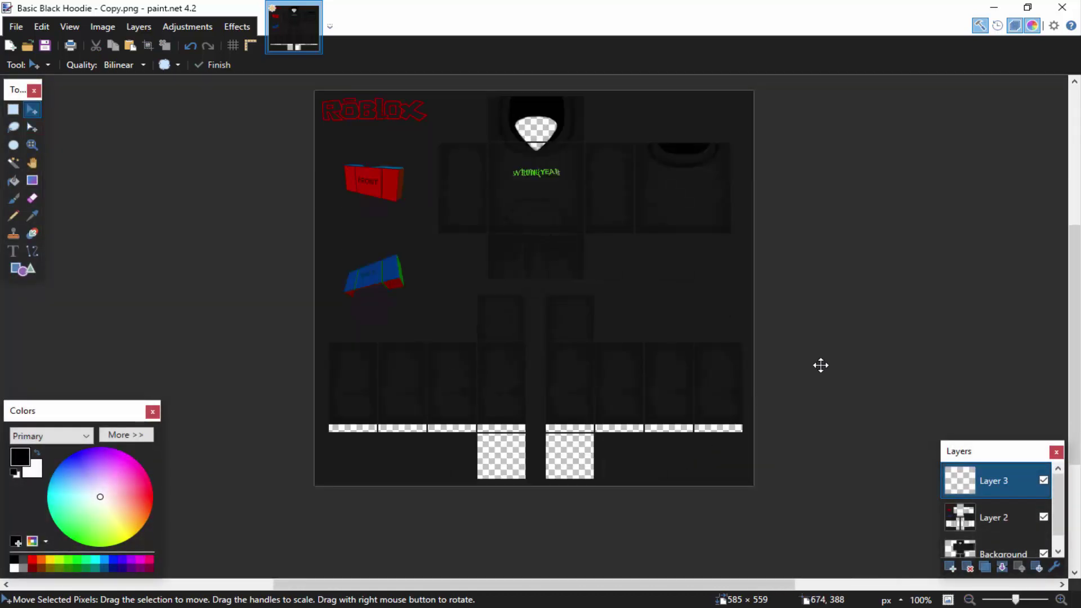